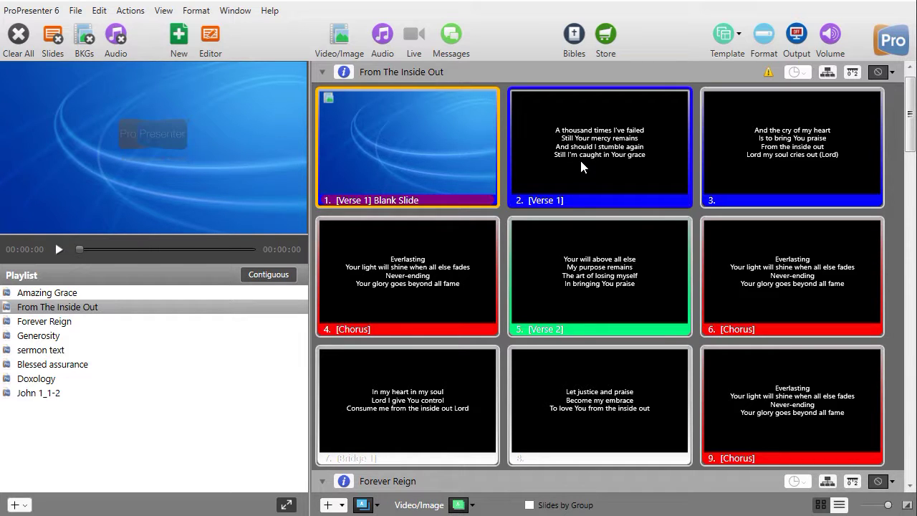
# Step: Open the Cue Palette from the View menu and move it clear of the slides
pyautogui.click(164, 14)
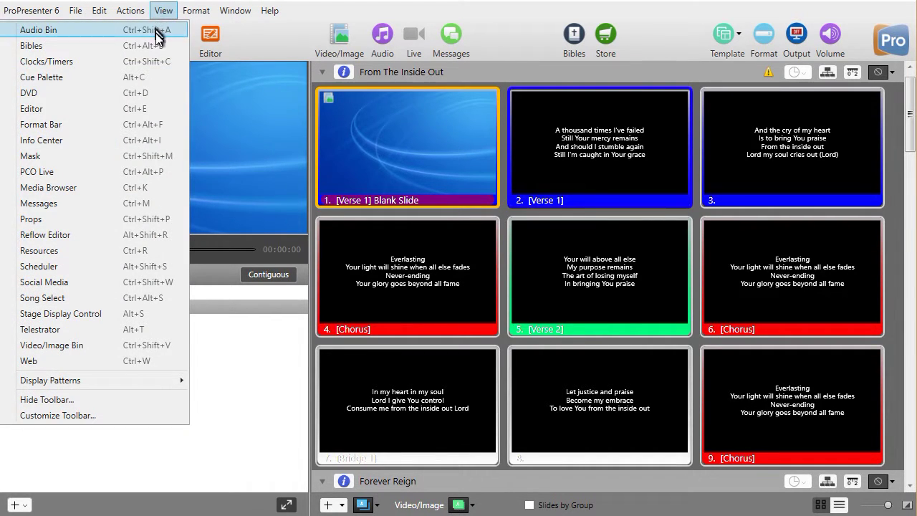
pyautogui.click(163, 78)
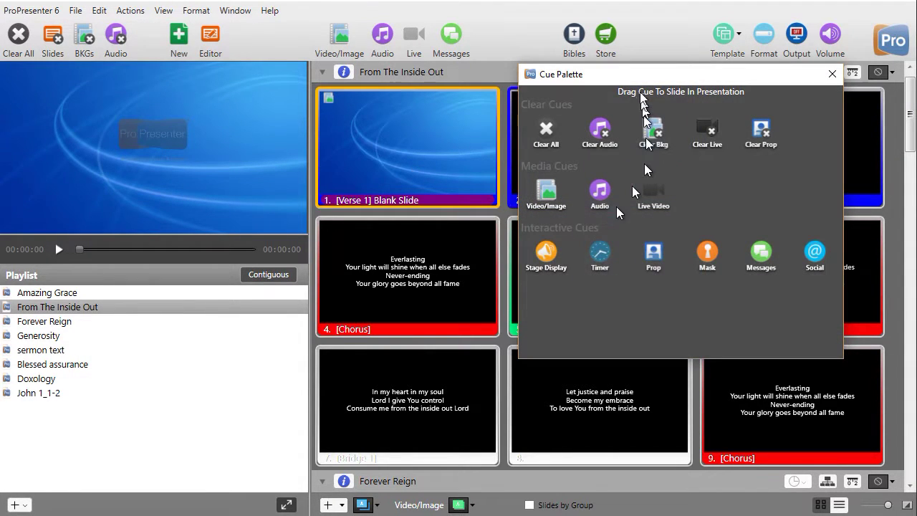
pyautogui.moveTo(621, 73); pyautogui.dragTo(666, 194)
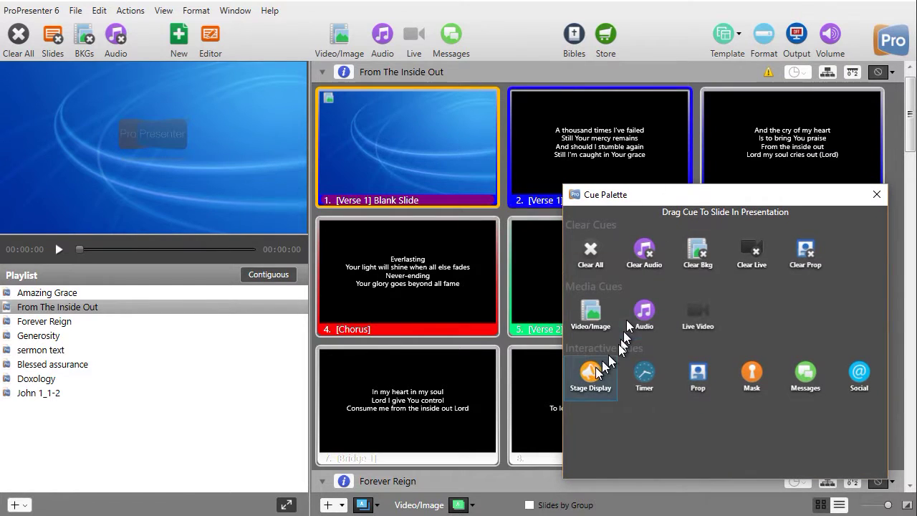
# Step: Give slide 2 (Verse 1) a Stage Display cue set to Suppress Slide on Output
pyautogui.moveTo(595, 371); pyautogui.dragTo(560, 122)
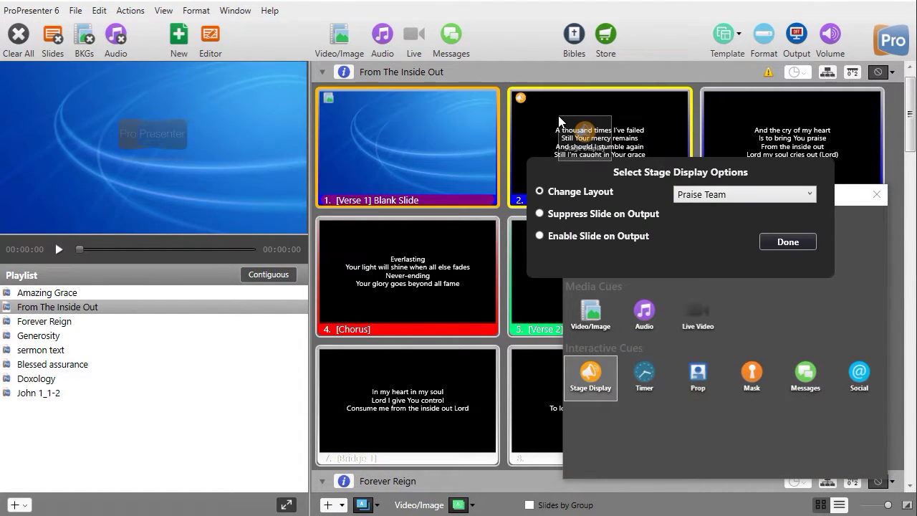
pyautogui.click(541, 214)
pyautogui.click(788, 241)
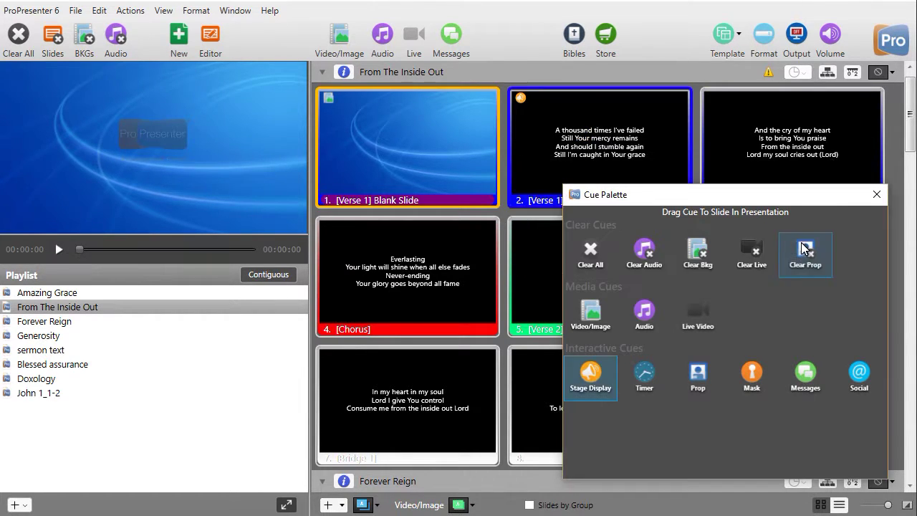
pyautogui.moveTo(810, 199); pyautogui.dragTo(775, 287)
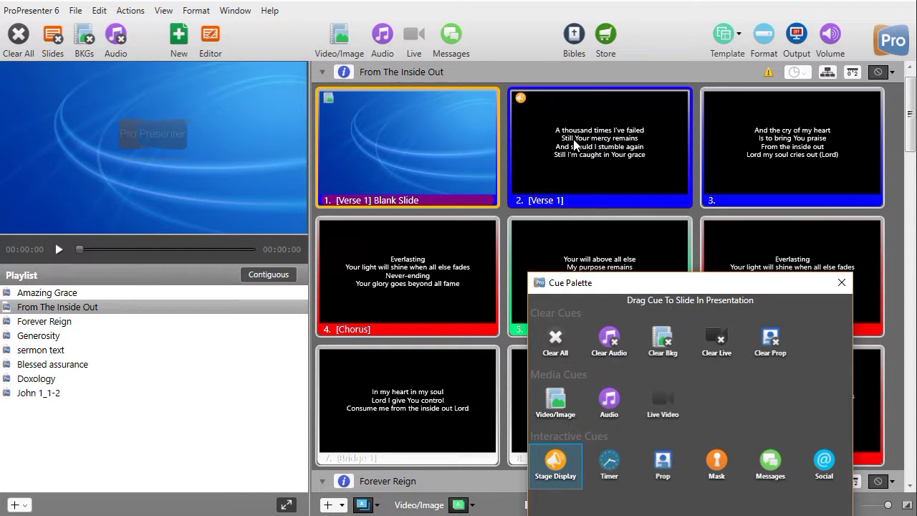
pyautogui.click(369, 132)
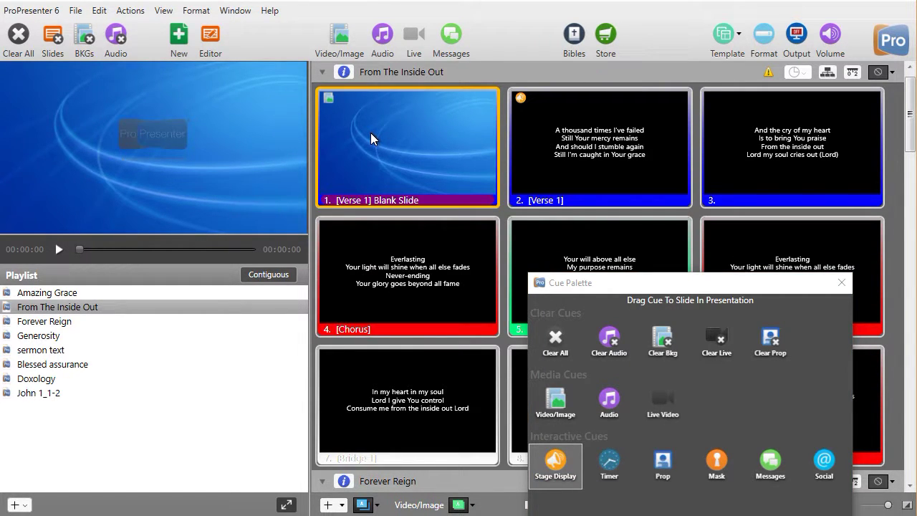
pyautogui.click(595, 152)
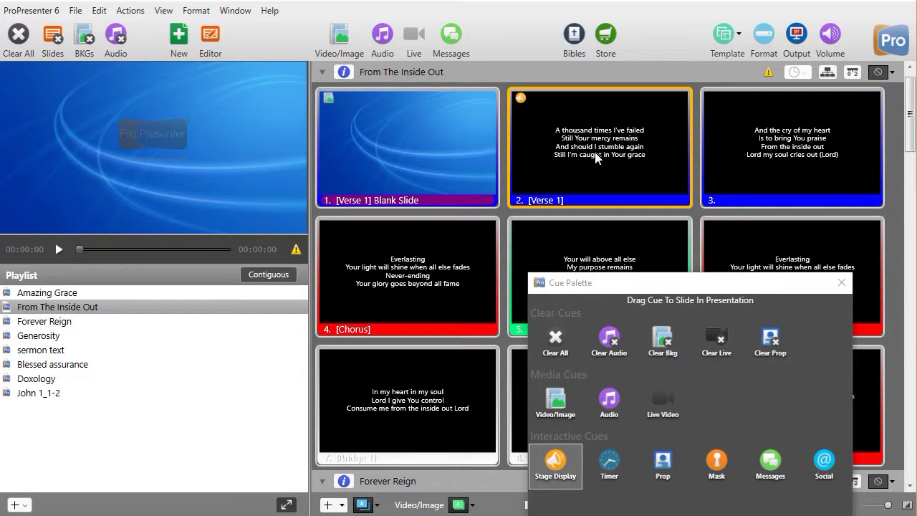
pyautogui.click(788, 151)
pyautogui.click(395, 255)
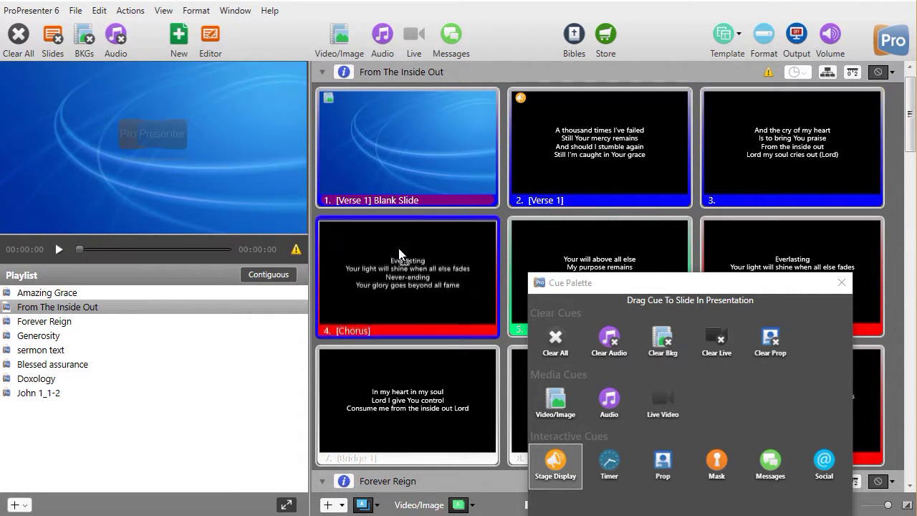
pyautogui.click(541, 251)
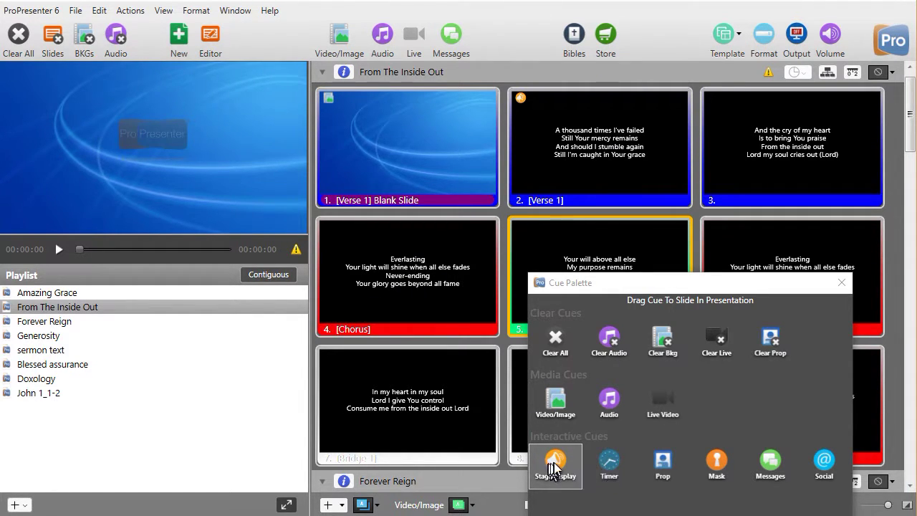
# Step: Give slide 4 (Chorus) a Stage Display cue set to Enable Slide on Output, then close the Cue Palette
pyautogui.moveTo(555, 464); pyautogui.dragTo(373, 259)
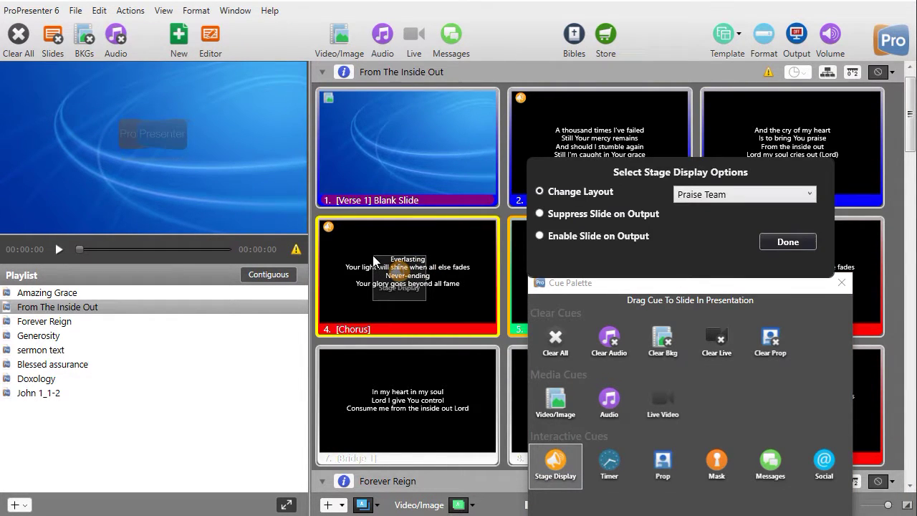
pyautogui.click(539, 237)
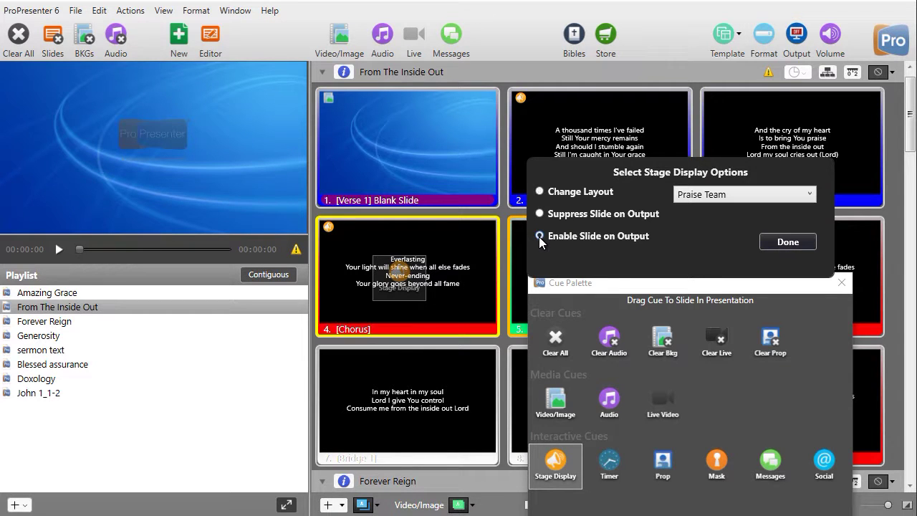
pyautogui.click(786, 241)
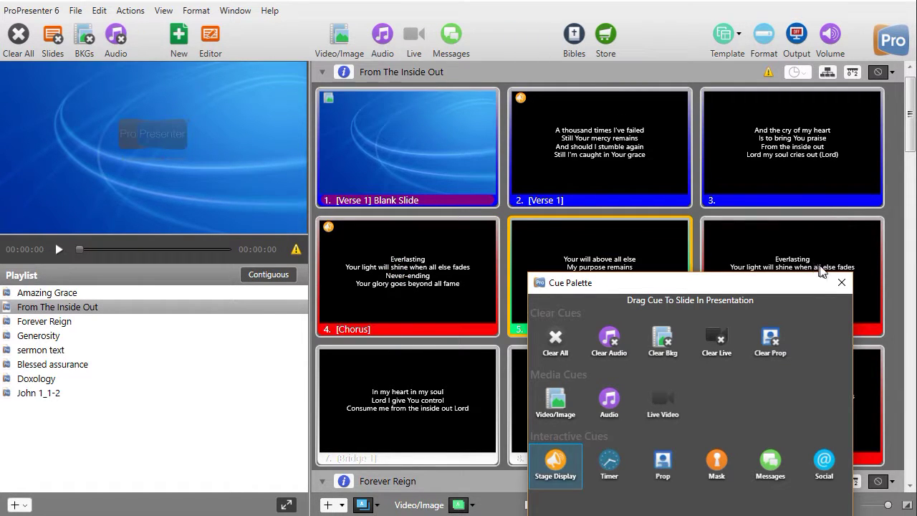
pyautogui.click(842, 284)
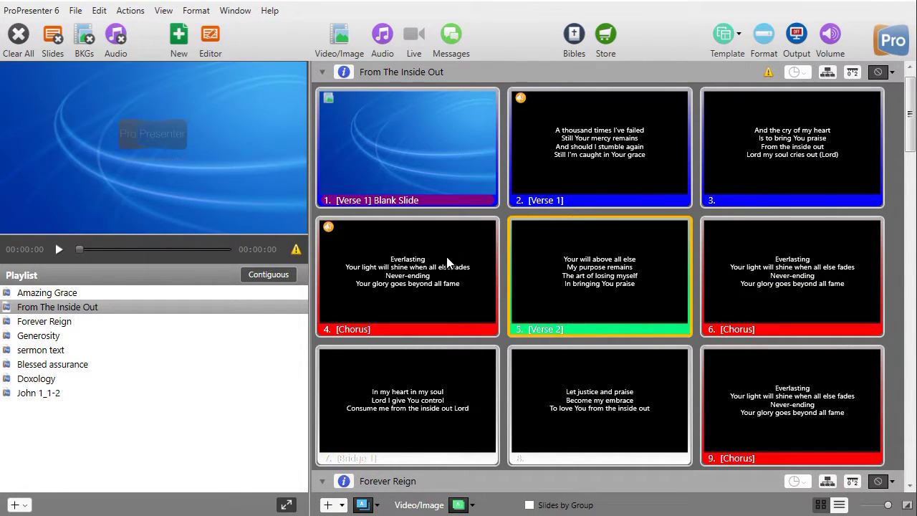
# Step: Trigger slides 1 through 6, return to blank slide 1, and toggle the preview to Stage Display
pyautogui.click(402, 115)
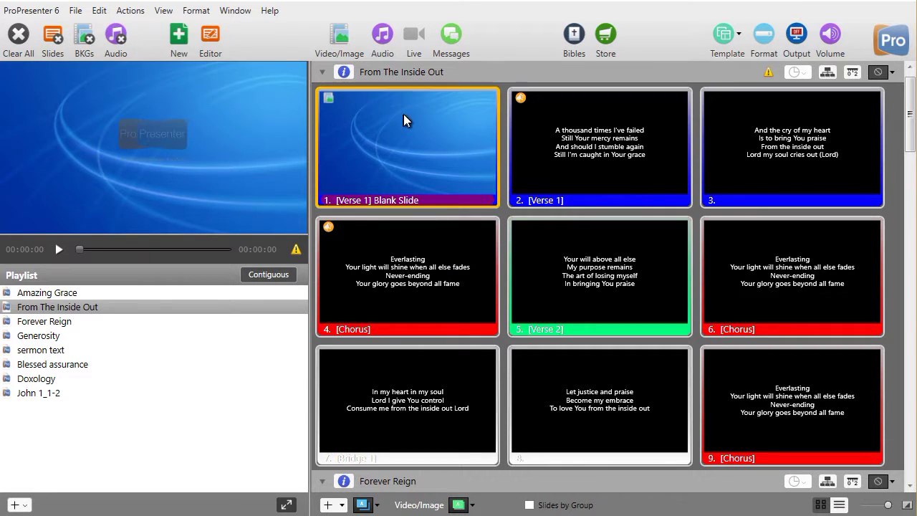
pyautogui.click(643, 143)
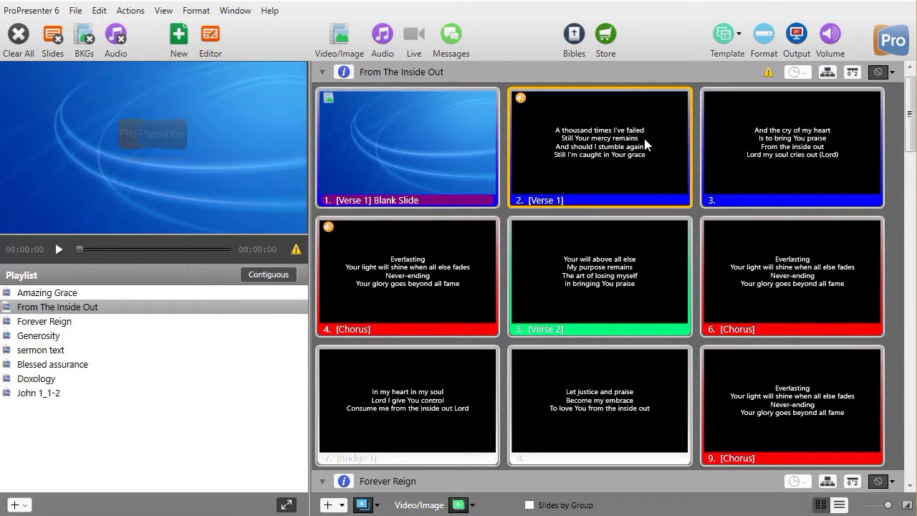
pyautogui.click(804, 147)
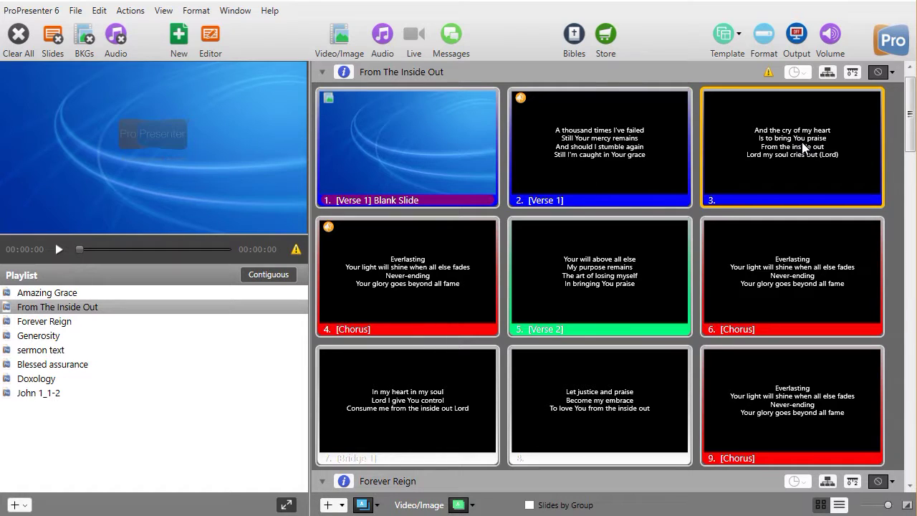
pyautogui.click(464, 271)
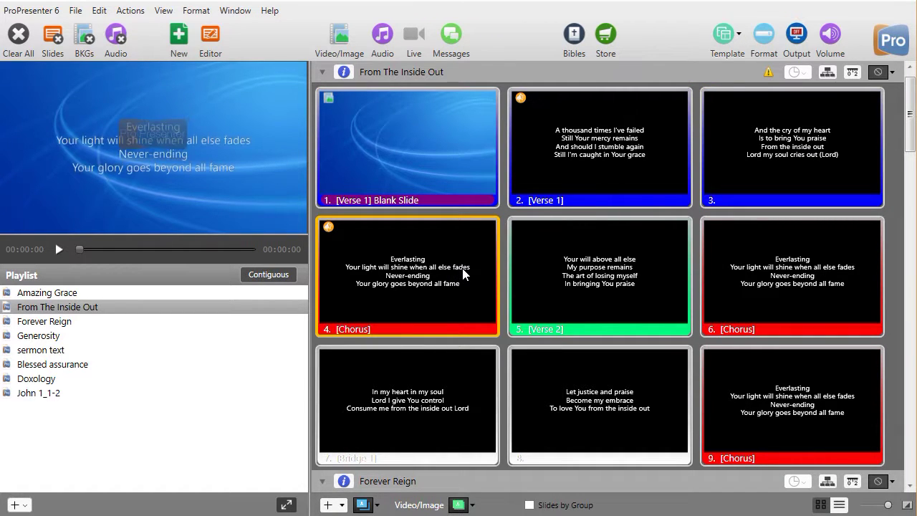
pyautogui.click(625, 277)
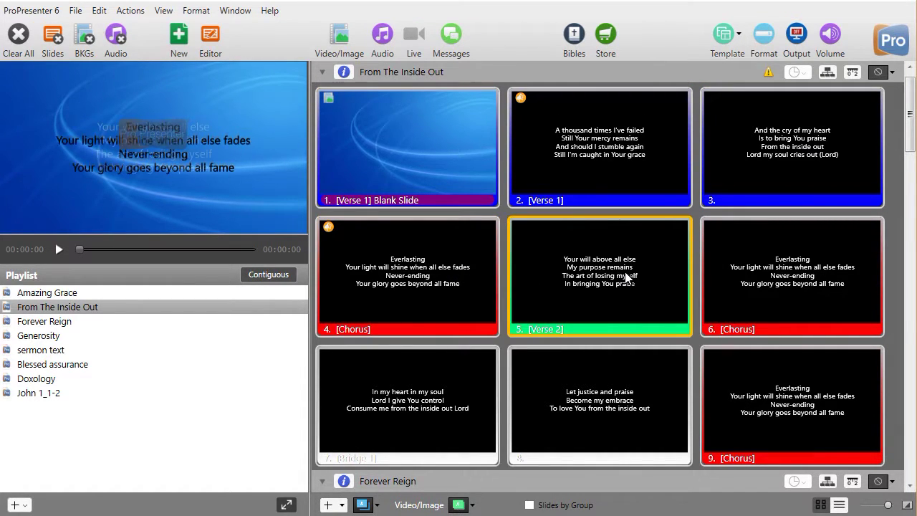
pyautogui.click(758, 273)
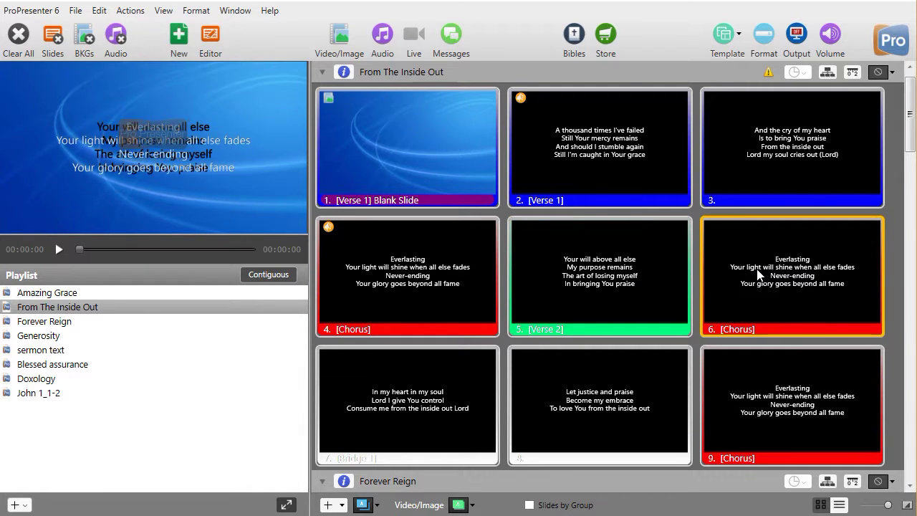
pyautogui.click(369, 132)
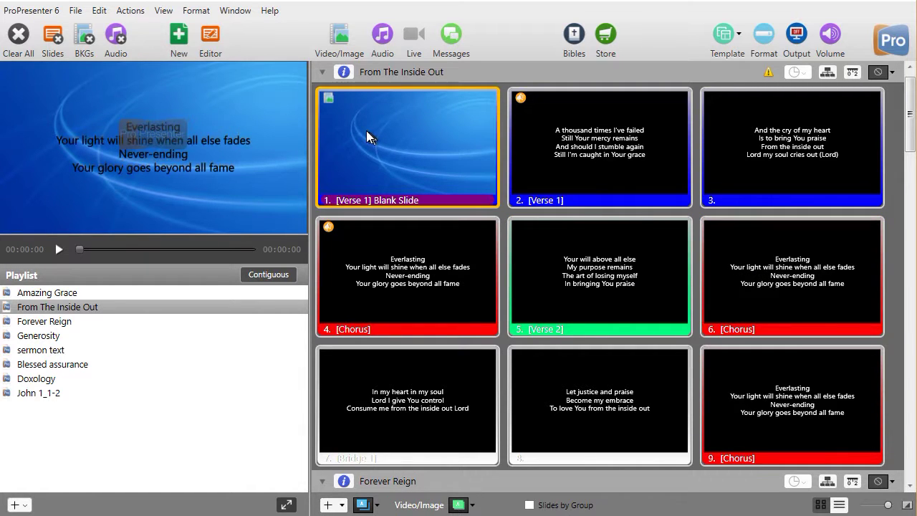
pyautogui.click(182, 76)
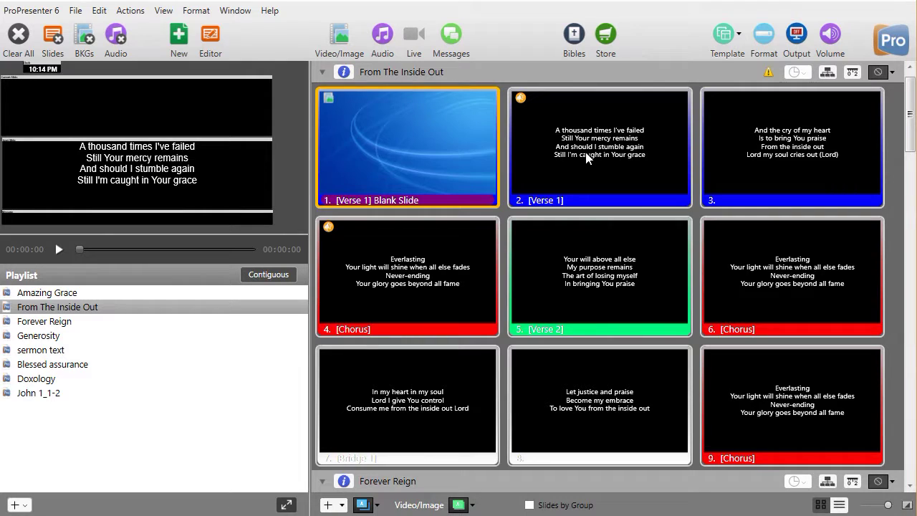
# Step: Put slides 2, 3, 5 and 6 live in turn to check the stage display
pyautogui.click(606, 147)
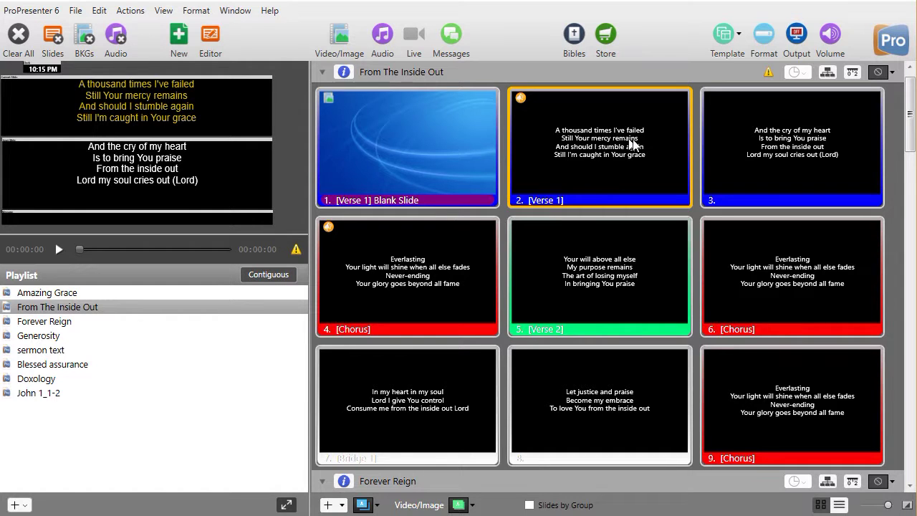
pyautogui.click(766, 155)
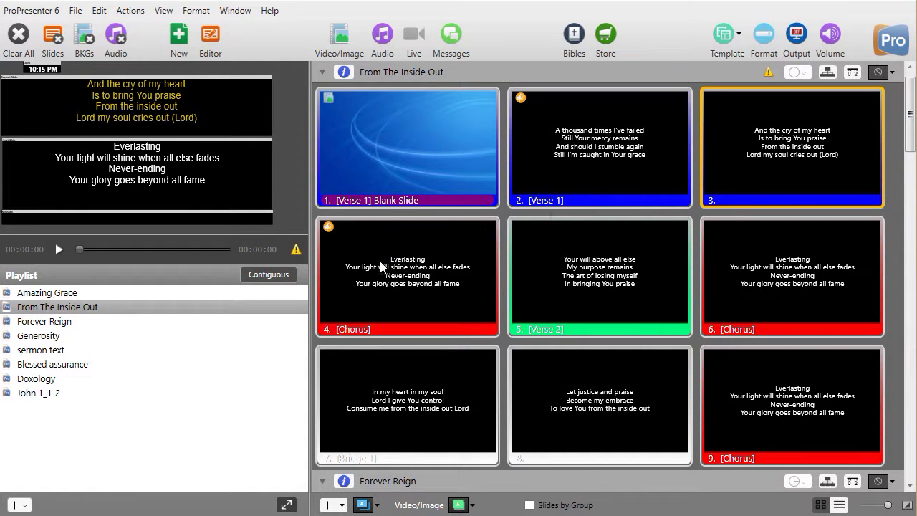
pyautogui.click(579, 275)
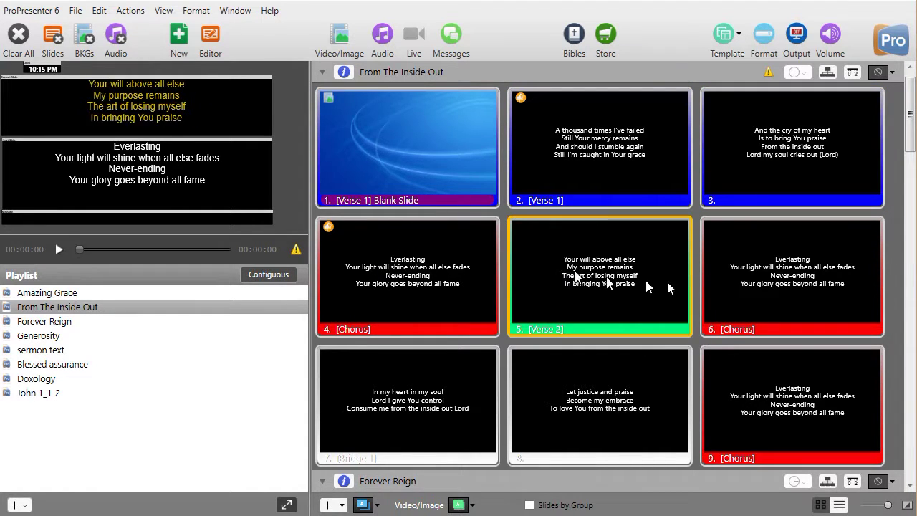
pyautogui.click(808, 267)
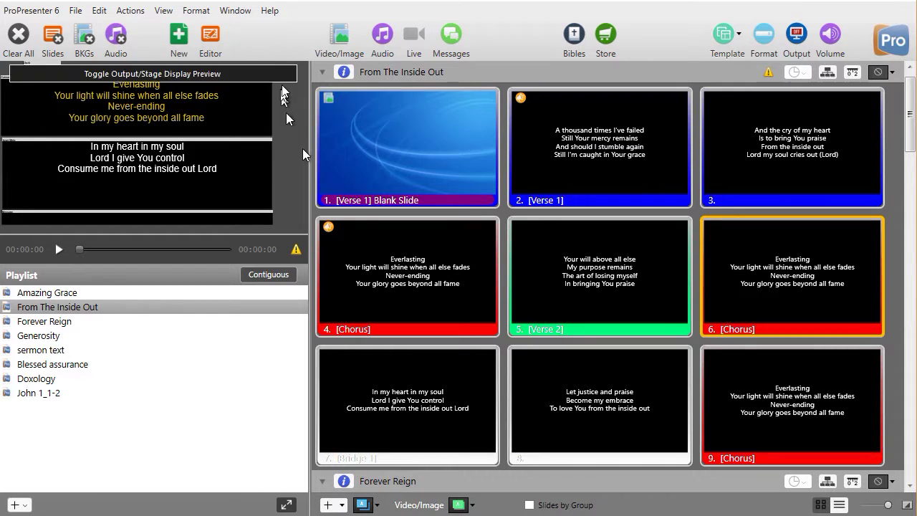
# Step: Toggle the preview back to audience output and trigger slides 1 to 4 in order
pyautogui.click(200, 71)
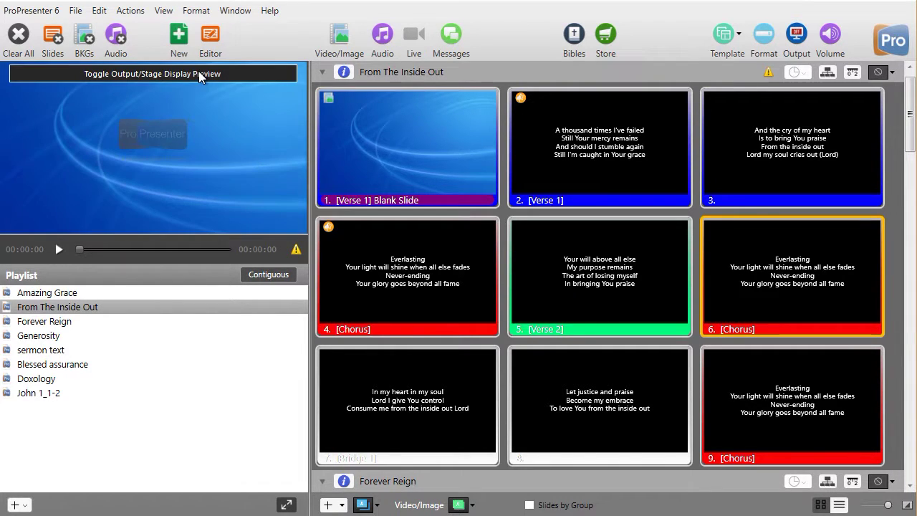
pyautogui.click(470, 180)
pyautogui.click(556, 179)
pyautogui.click(788, 166)
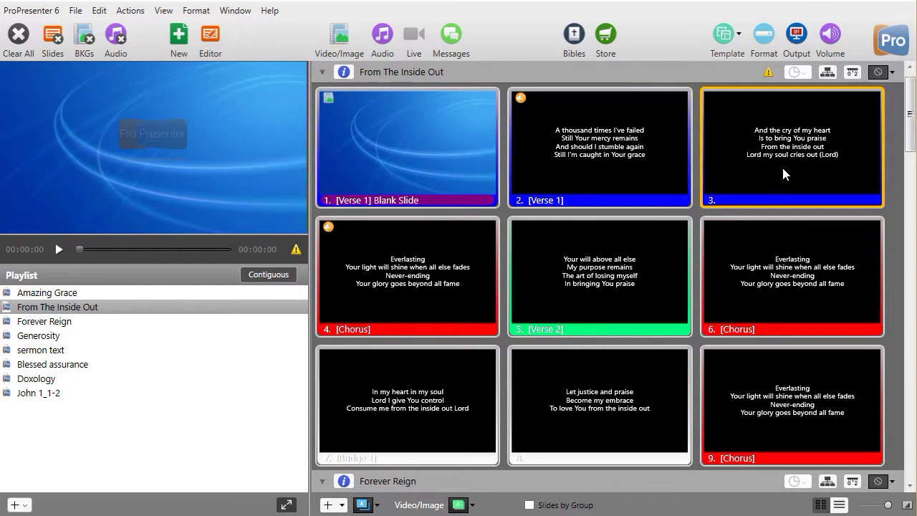
pyautogui.click(423, 282)
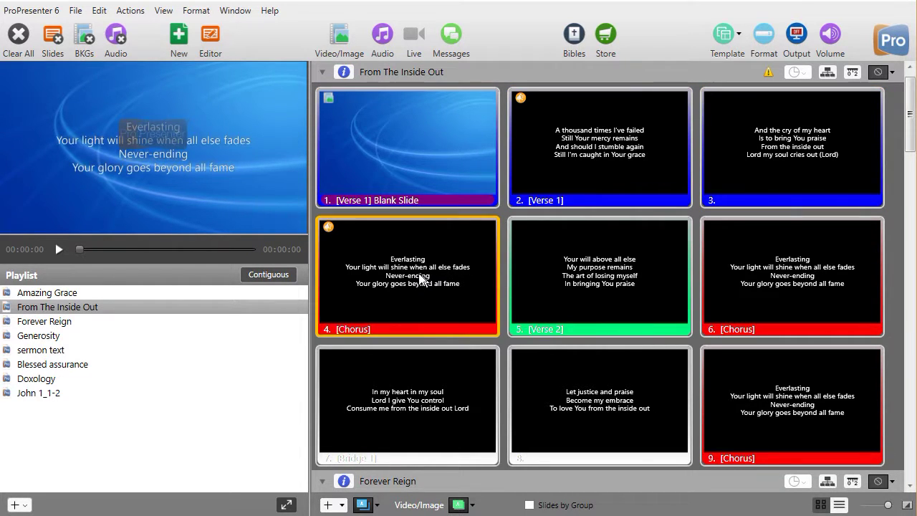